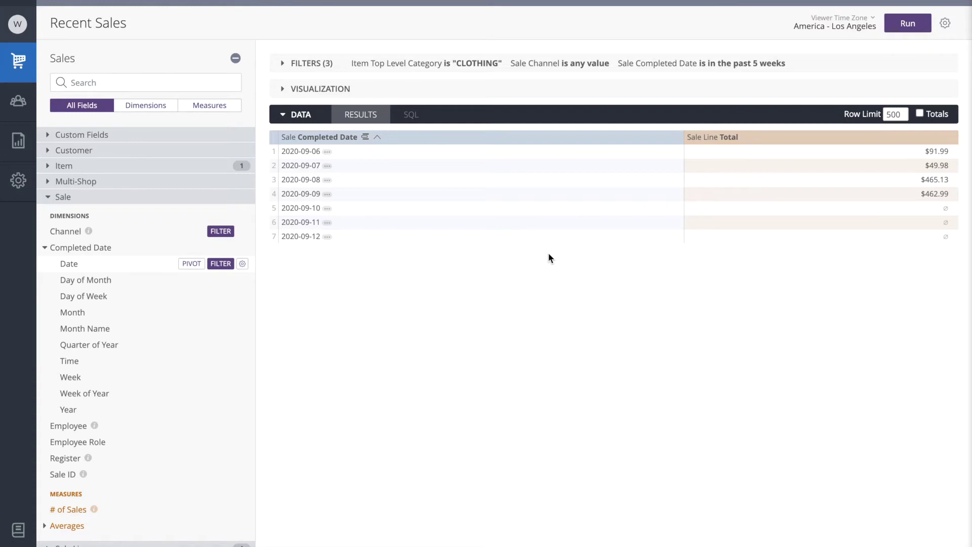
Add Item Description and Item Matrix as columns in the Recent Sales table
left_click(186, 167)
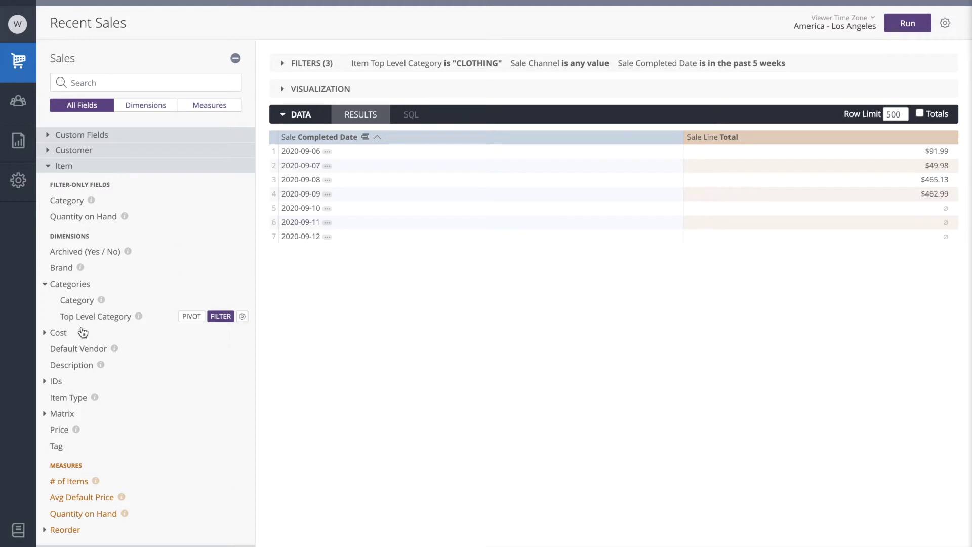
left_click(86, 368)
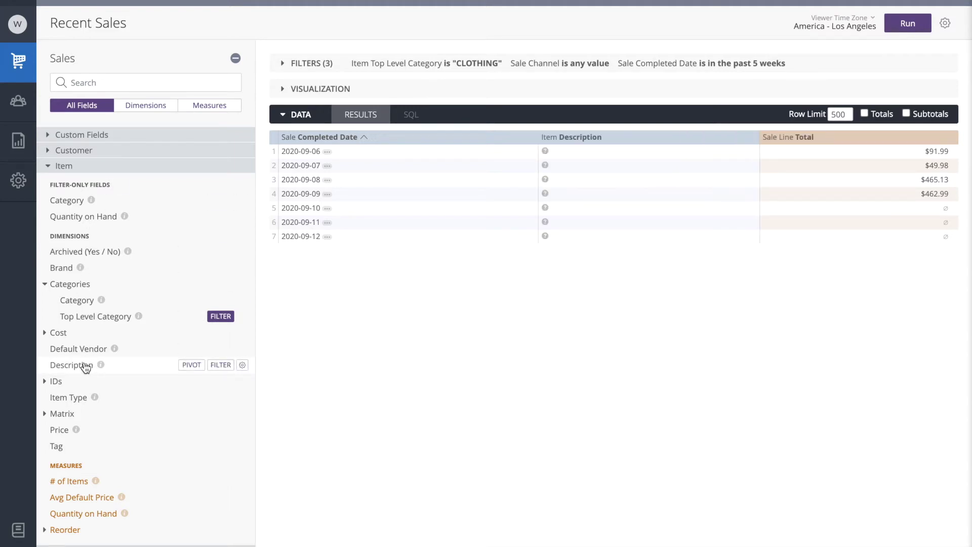
left_click(55, 414)
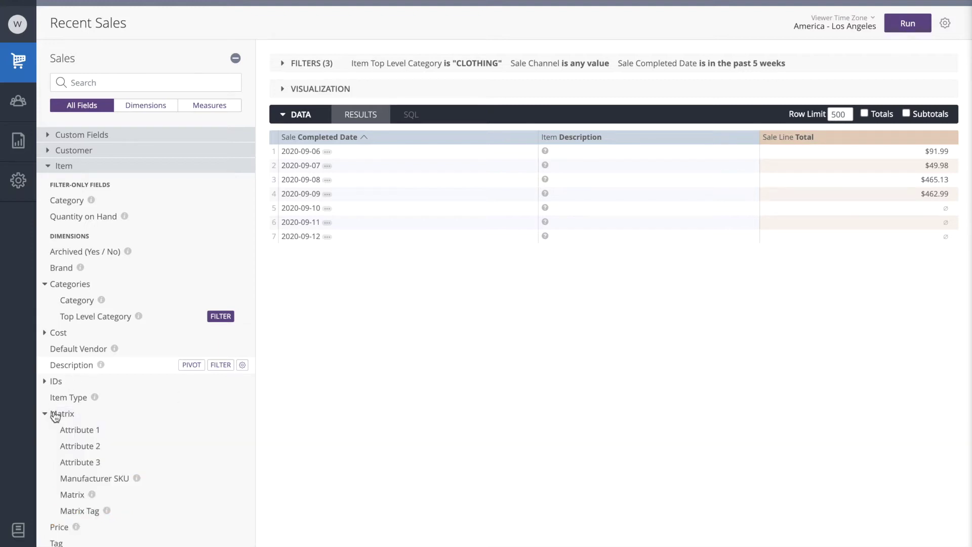
left_click(76, 496)
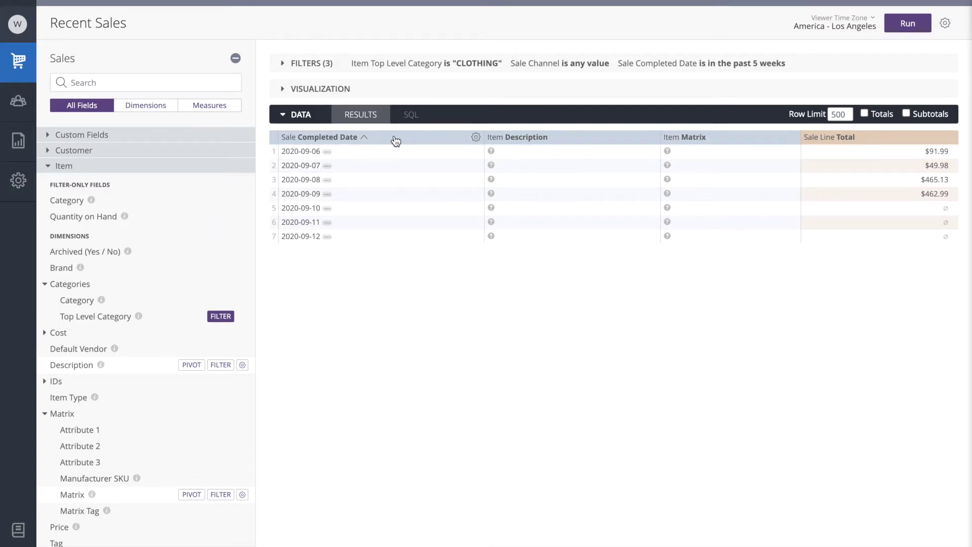
left_click(476, 138)
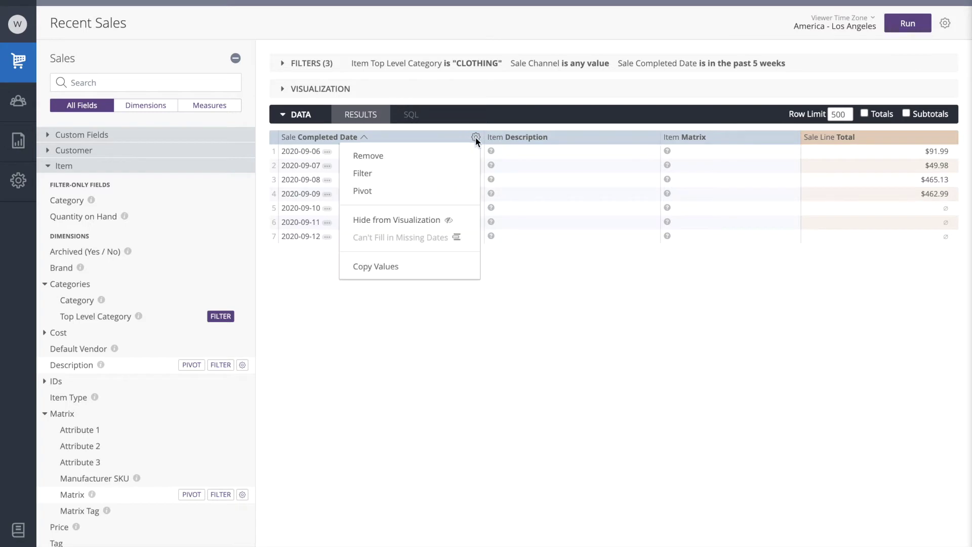
Remove the Sale Completed Date column and rerun, leaving 243 item rows with sale totals
left_click(454, 157)
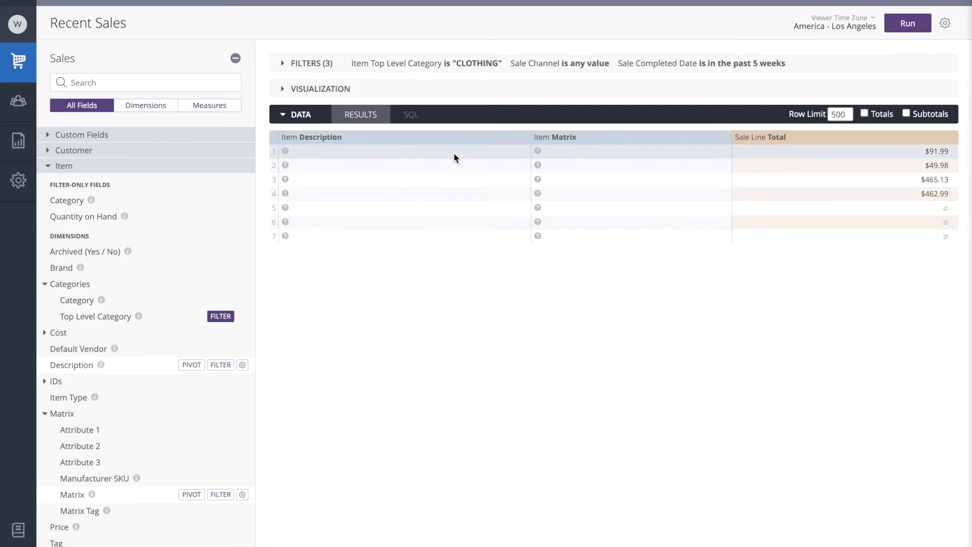
left_click(907, 24)
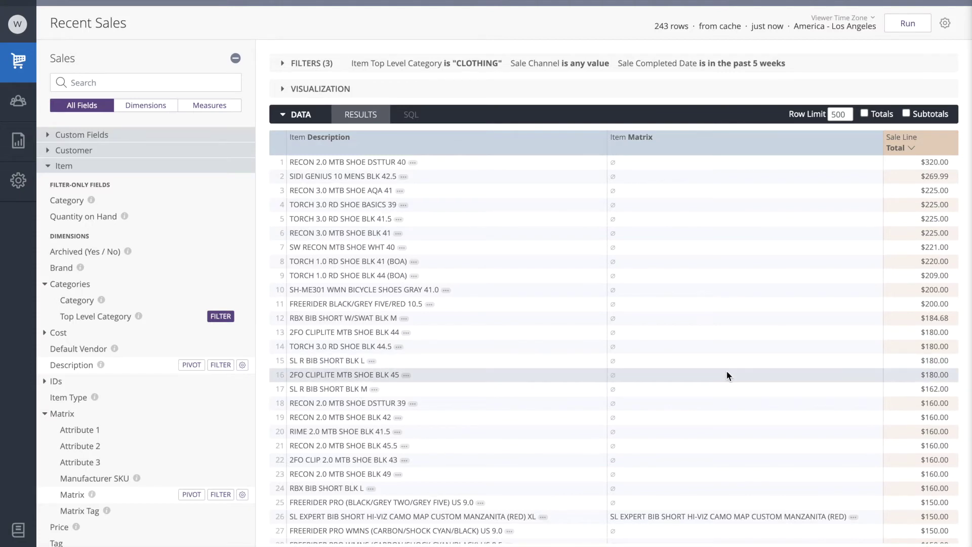
scroll(726, 372, "down", 7)
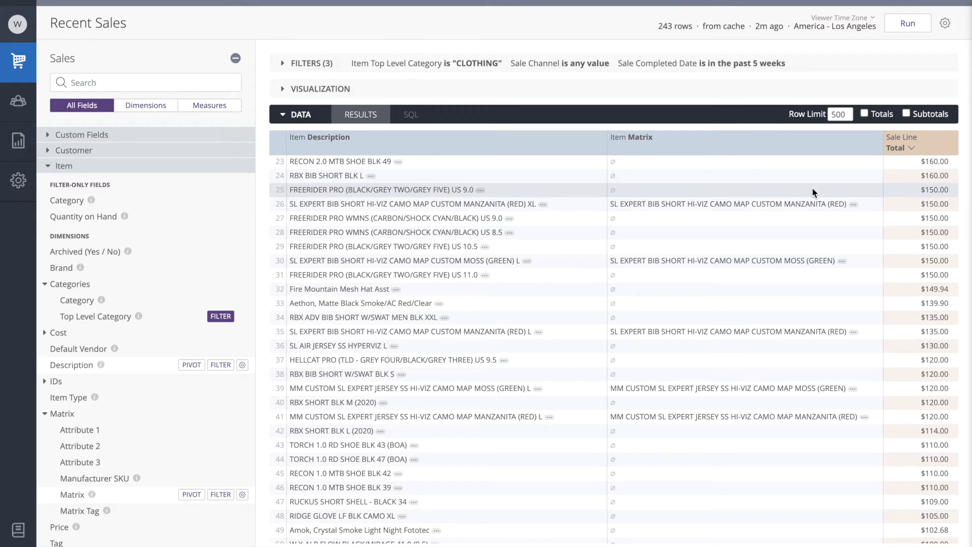
left_click(206, 137)
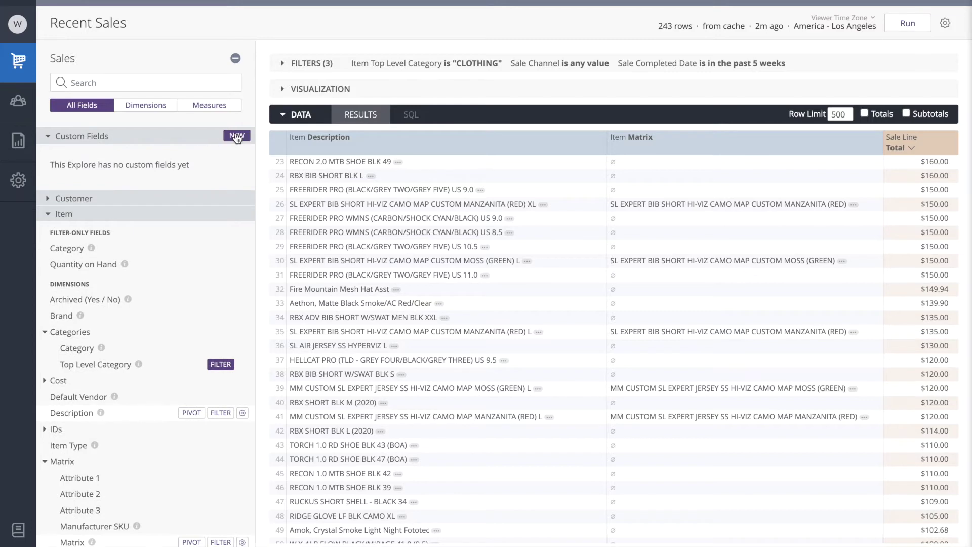
Create a custom dimension with the formula is_null(${item_matrices.description})
left_click(236, 135)
left_click(221, 157)
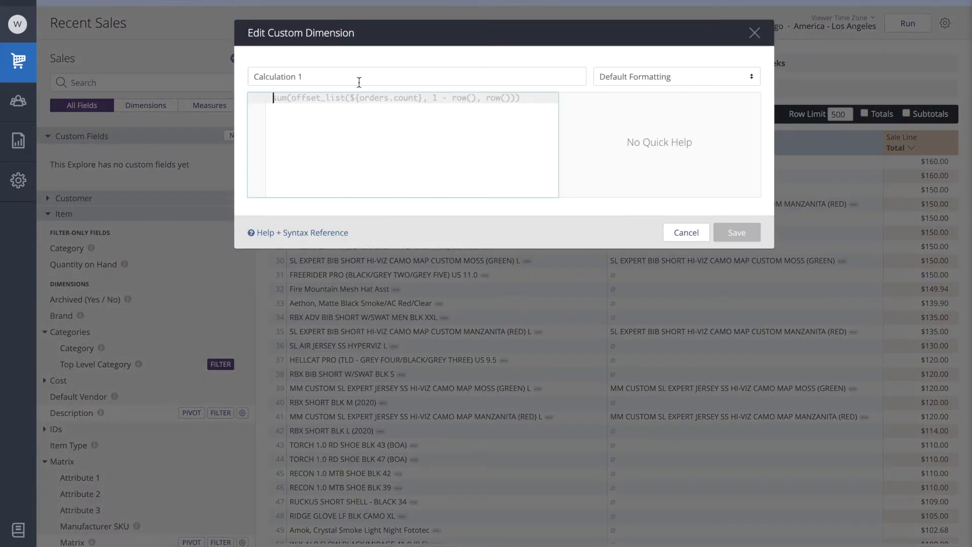
type("is_nul")
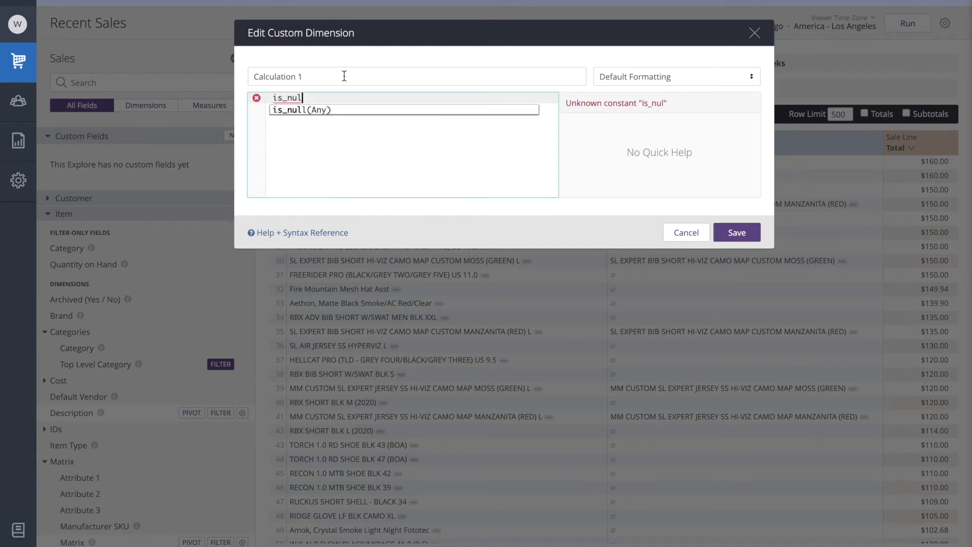
left_click(331, 110)
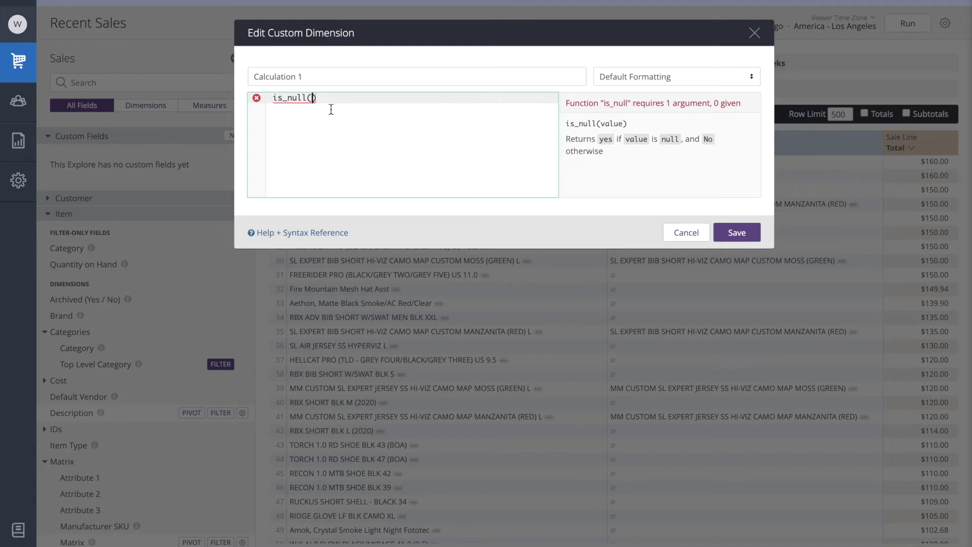
type("matri")
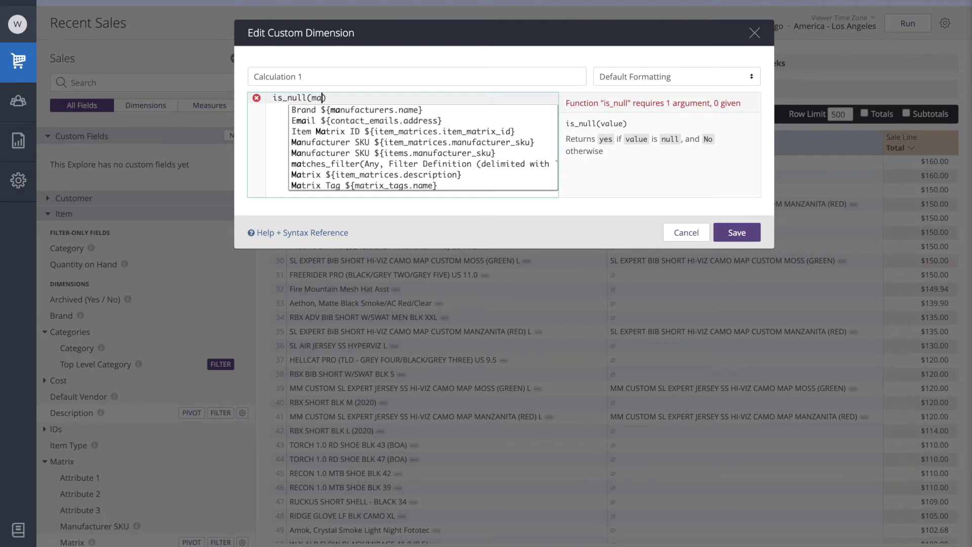
type("x")
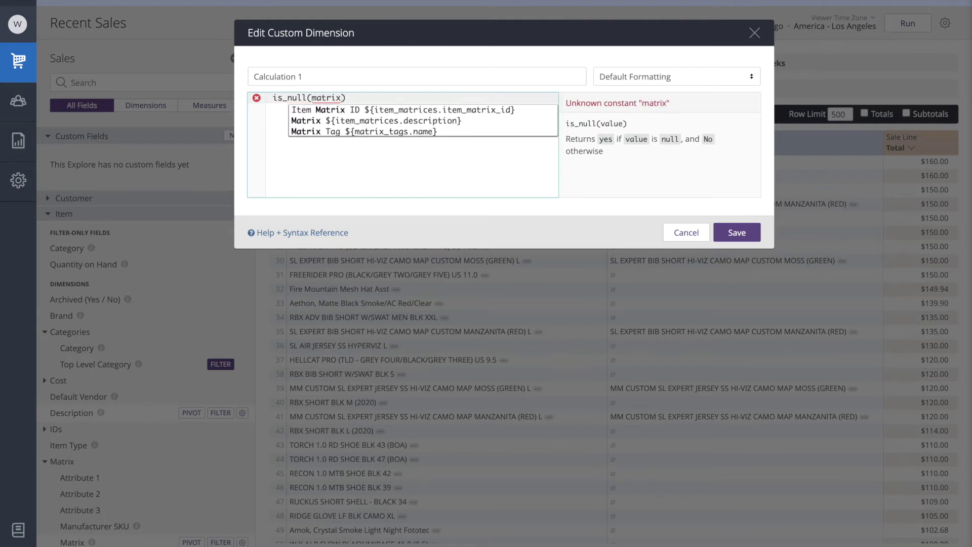
left_click(380, 120)
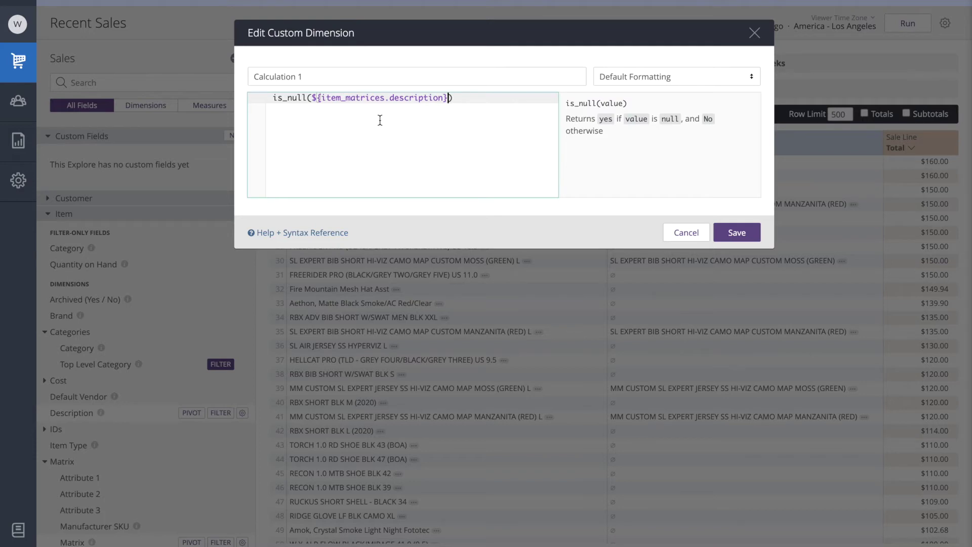
Name the custom dimension 'Null Matrix', save it and rerun the query
double_click(351, 69)
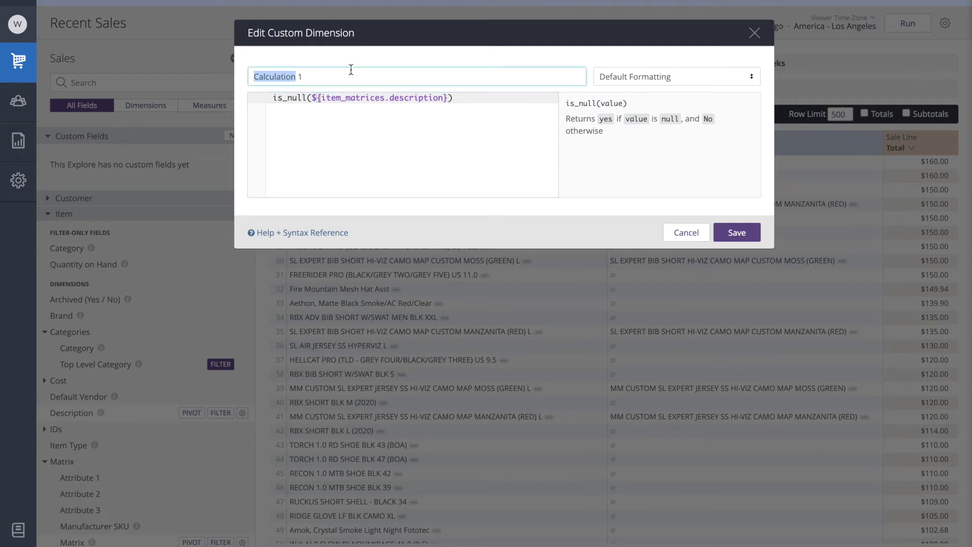
key("ctrl+a")
key("BackSpace")
type("Null Matrix")
left_click(740, 232)
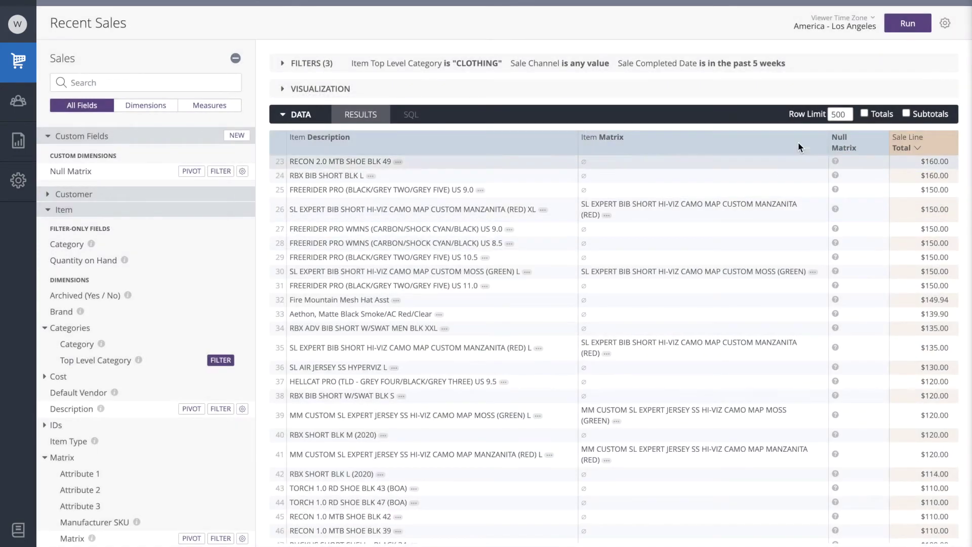
left_click(909, 26)
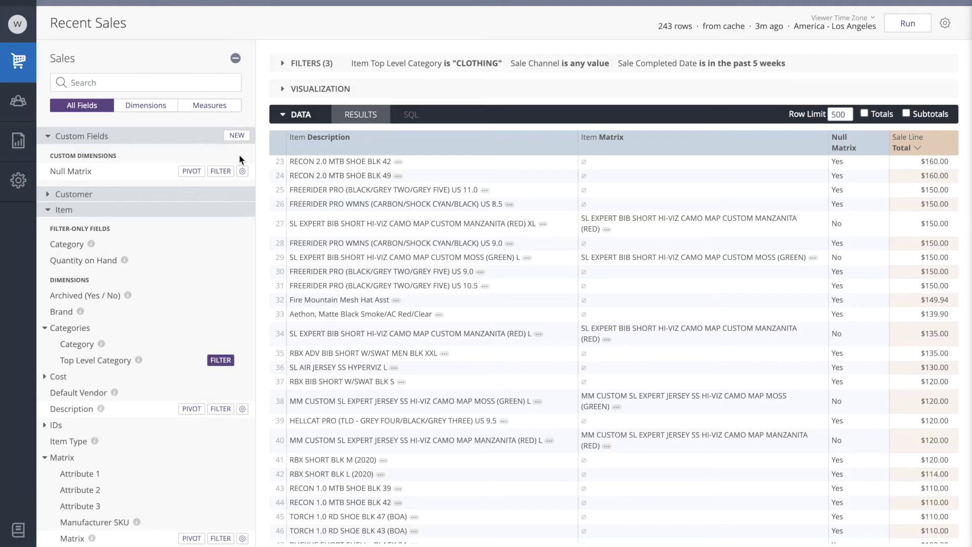
Bring up the options menu for the Null Matrix custom dimension
left_click(242, 172)
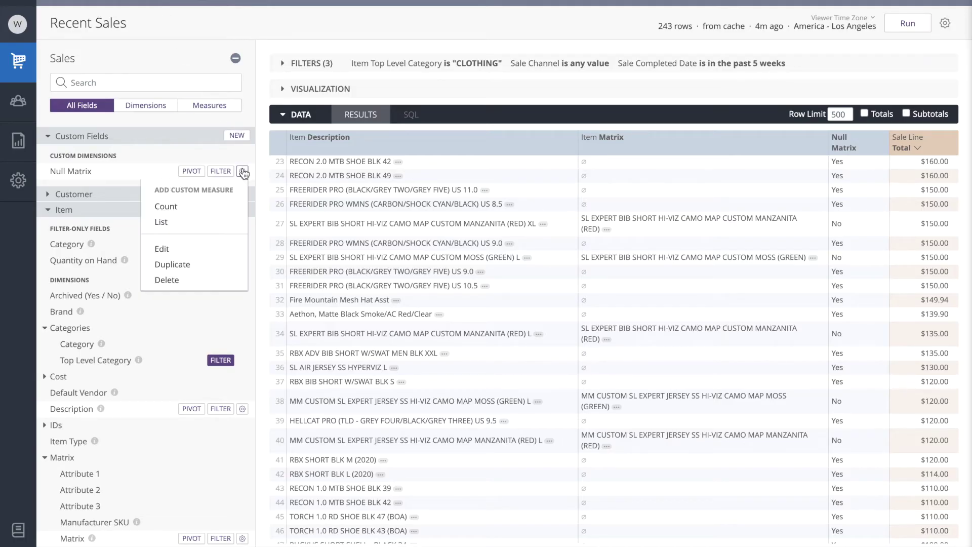
Duplicate Null Matrix and open the resulting Null Matrix Copy for editing
left_click(200, 265)
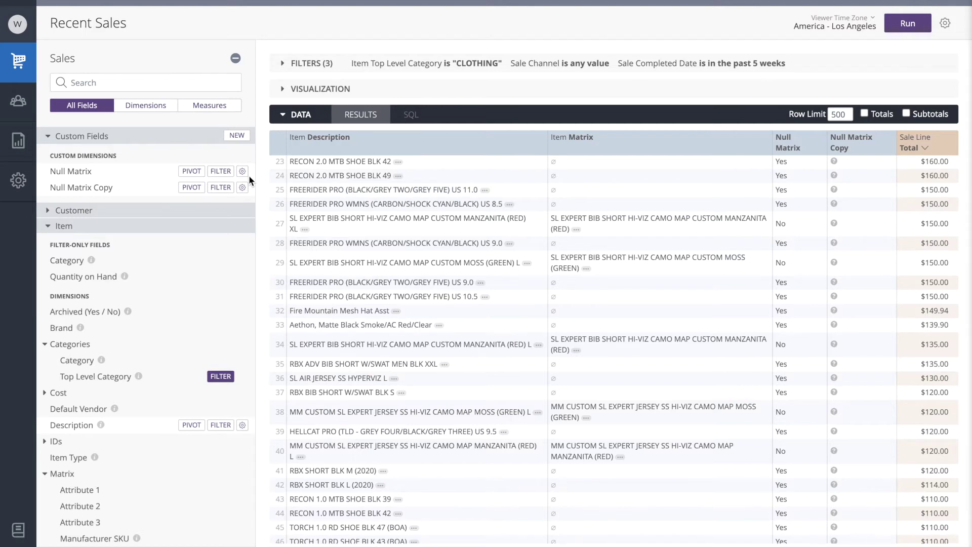
left_click(244, 189)
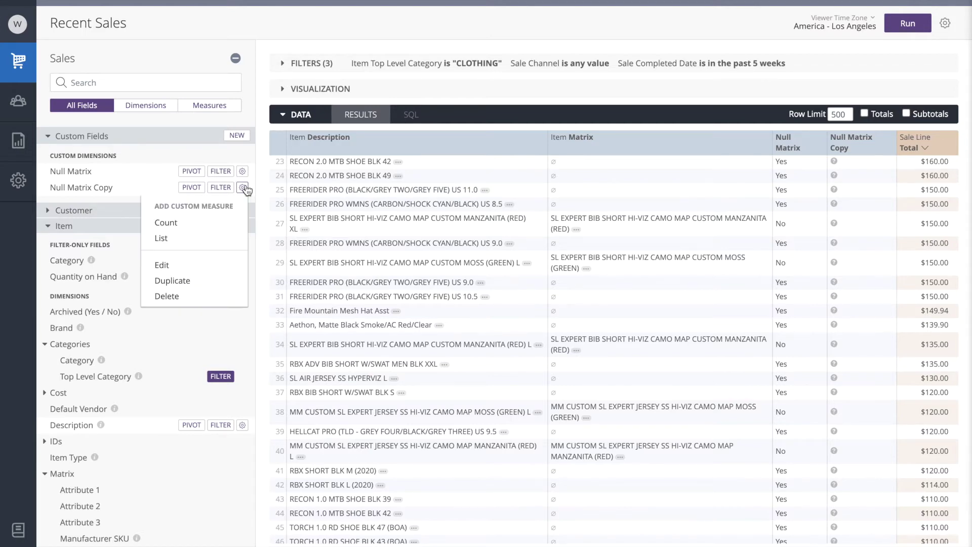
left_click(197, 266)
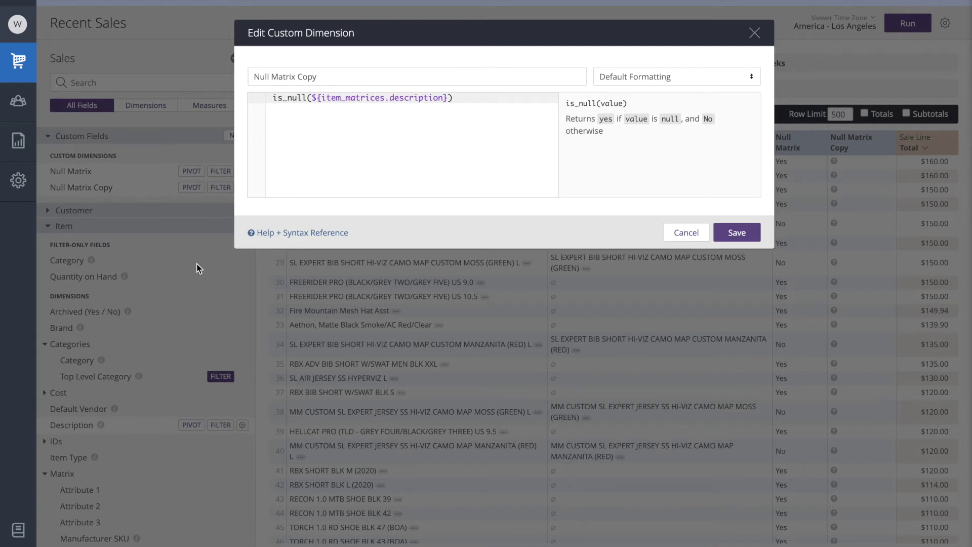
Wrap the formula in an if() as if(is_null(${item_matrices.description})=yes,
left_click(426, 114)
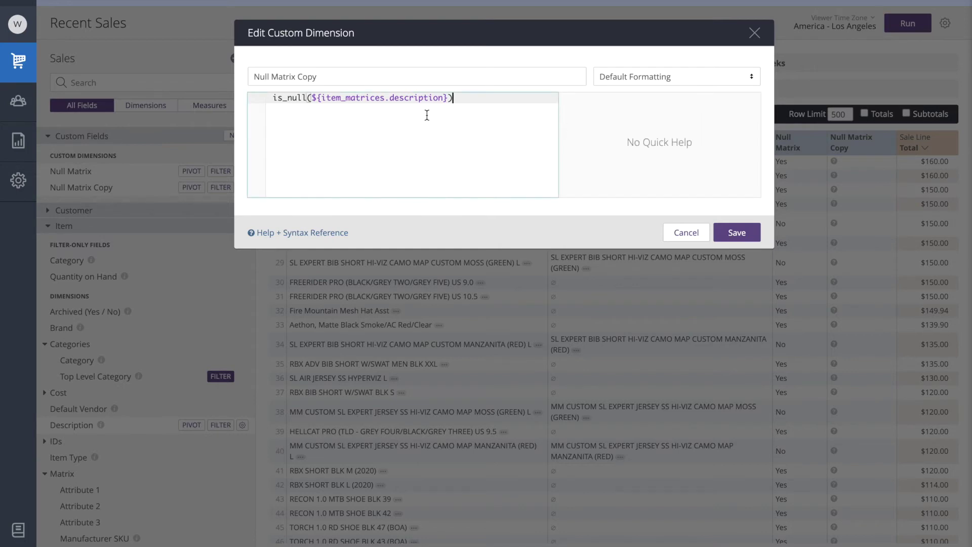
key("Home")
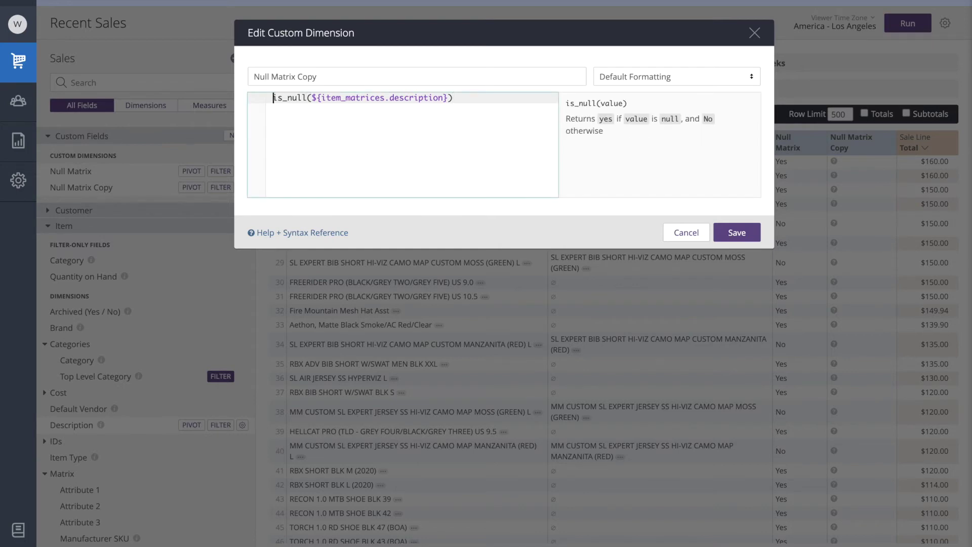
key("Return")
key("Up")
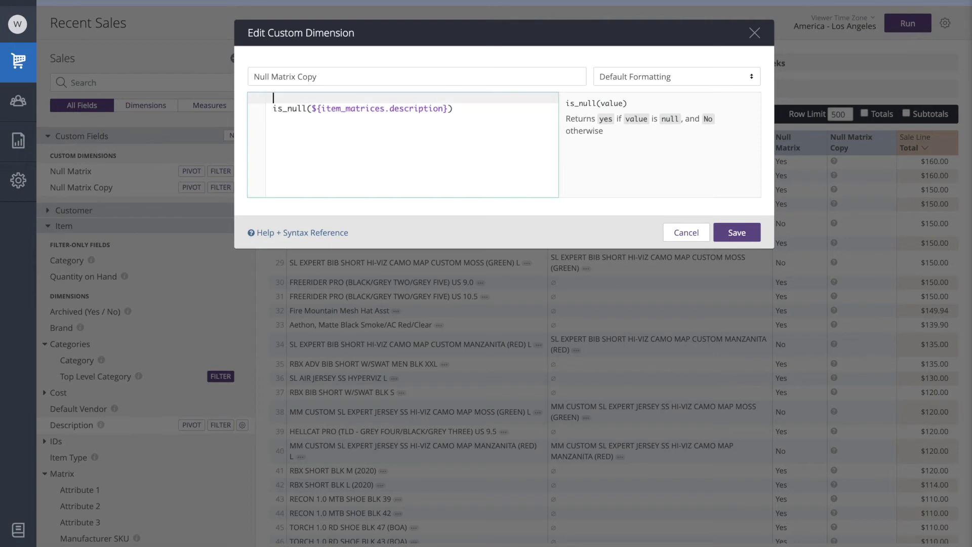
type("if(")
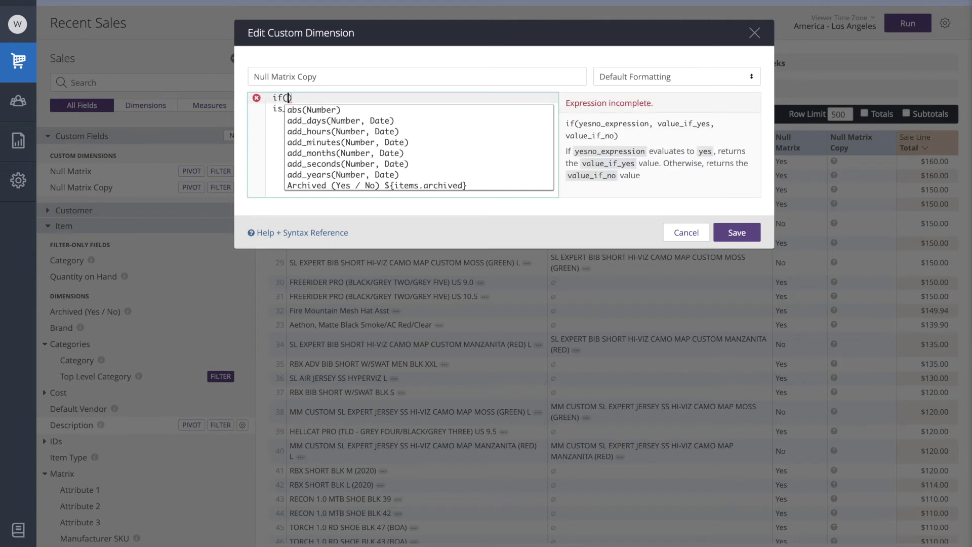
key("Delete")
left_click(453, 95)
left_click(453, 109)
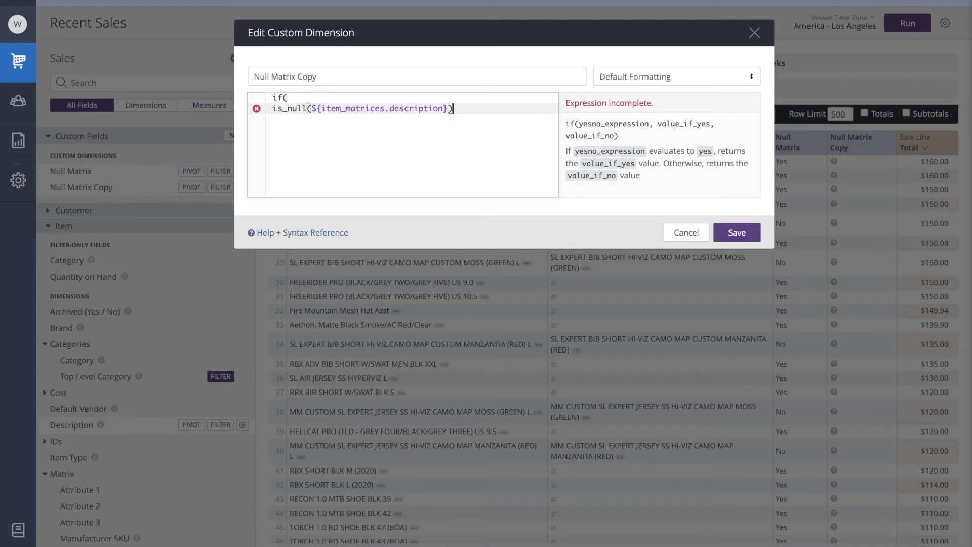
type("=")
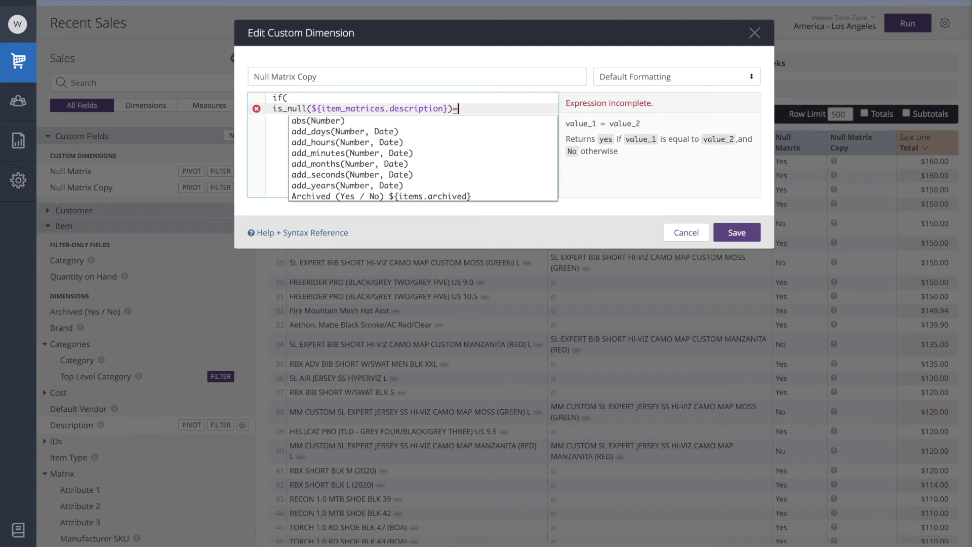
type("yes,")
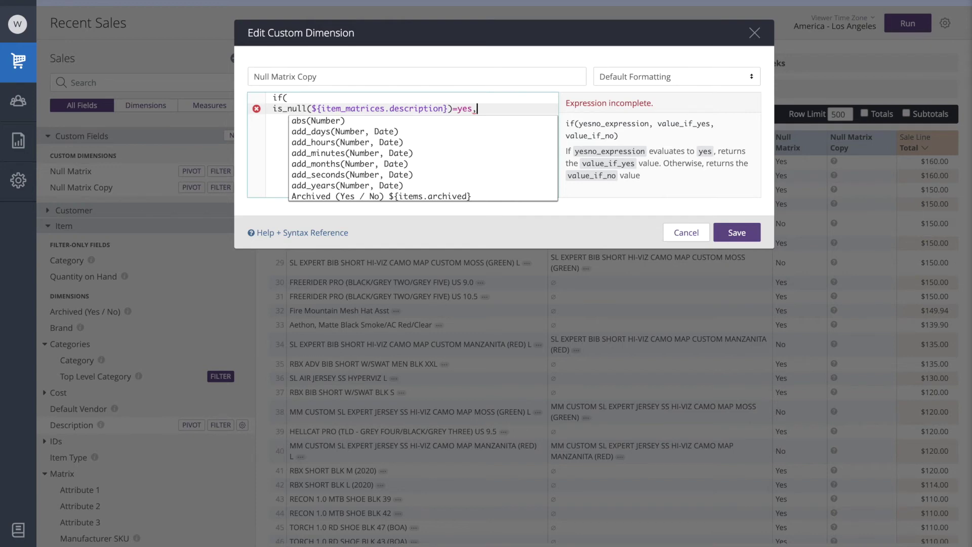
Finish with ${items.description} and ${item_matrices.description}, rename it 'Matrix or Item' and save
type("descrip")
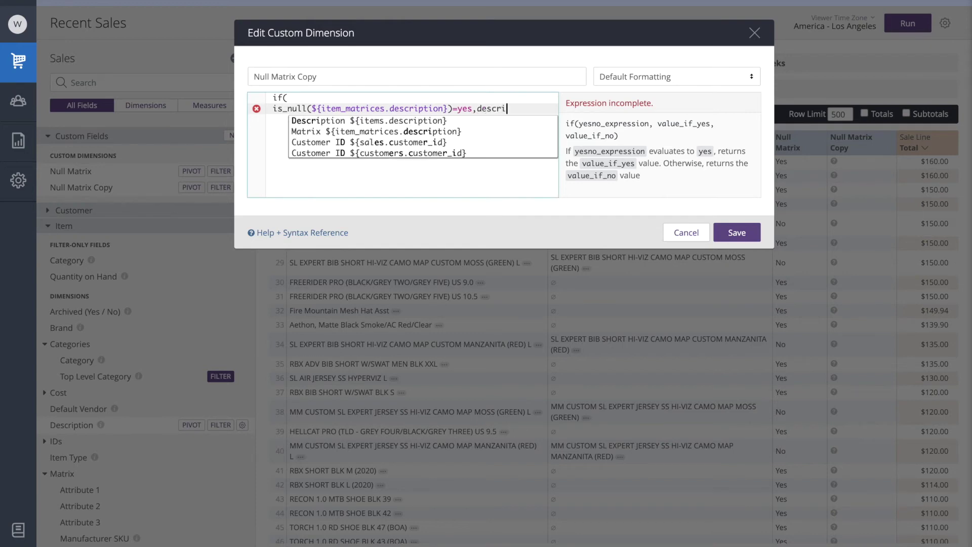
left_click(414, 121)
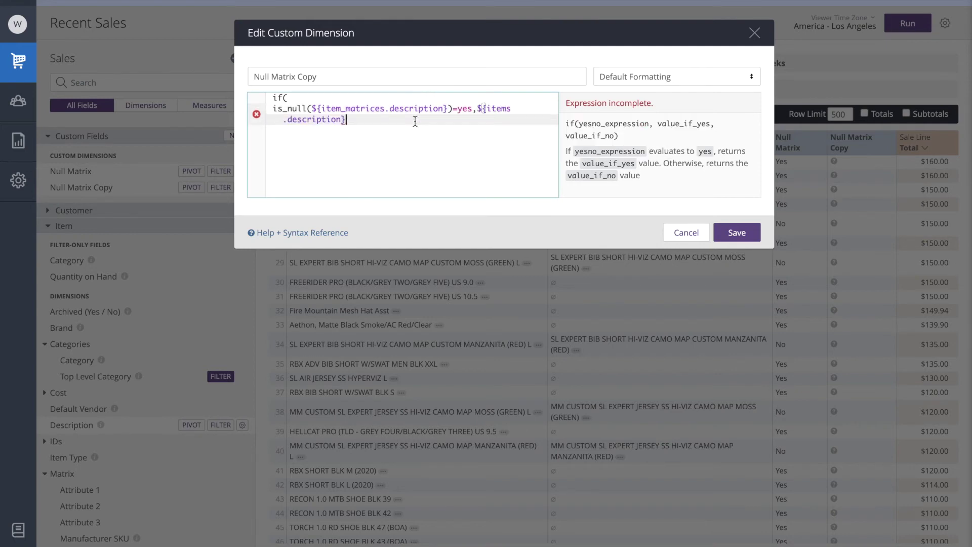
type(",")
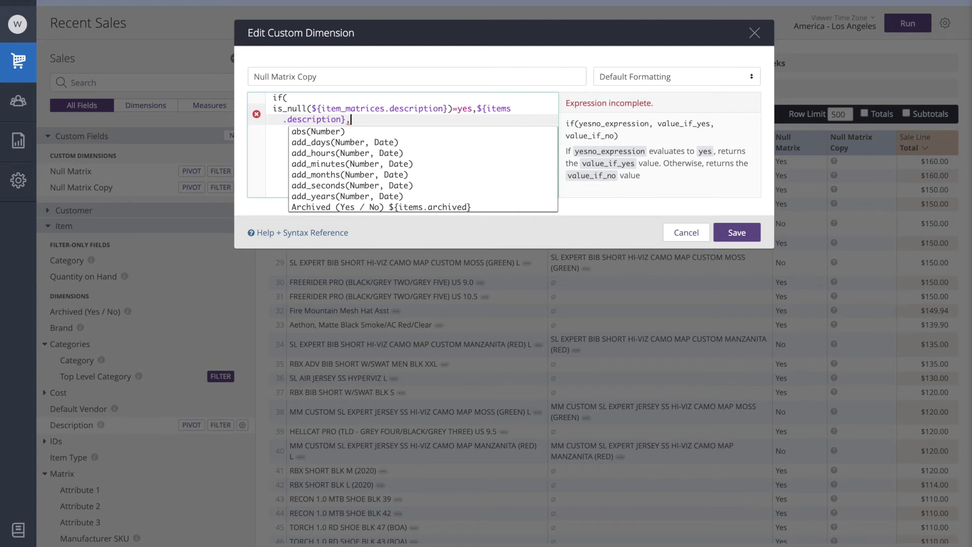
type("matri")
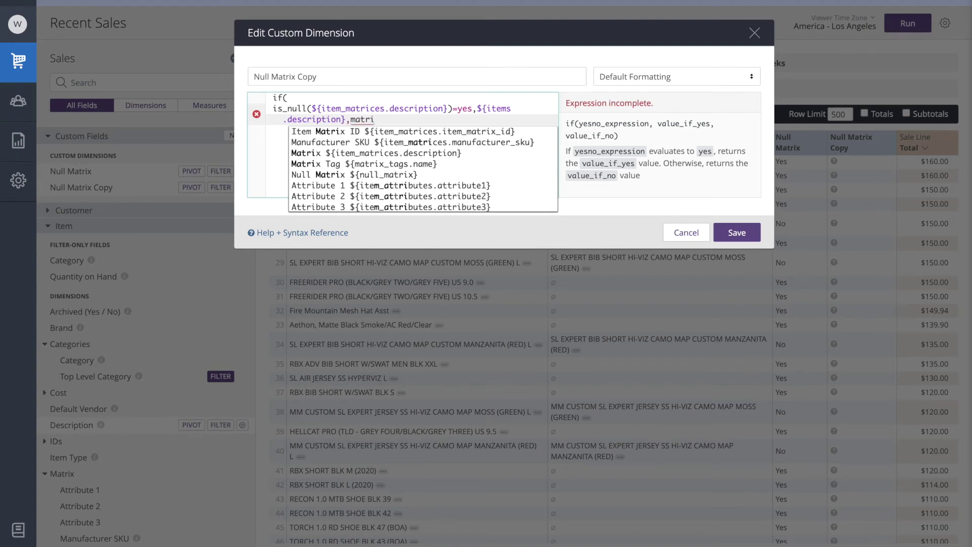
left_click(436, 153)
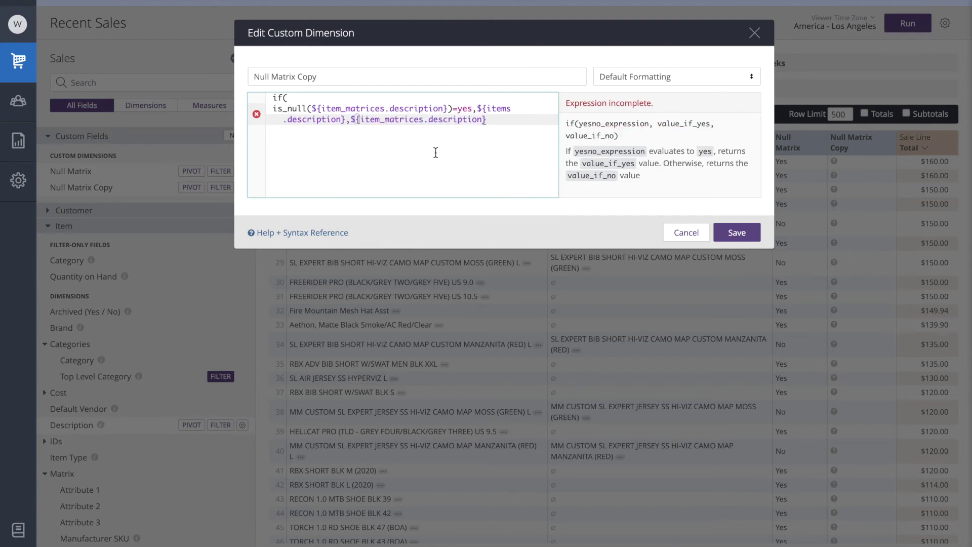
type(")")
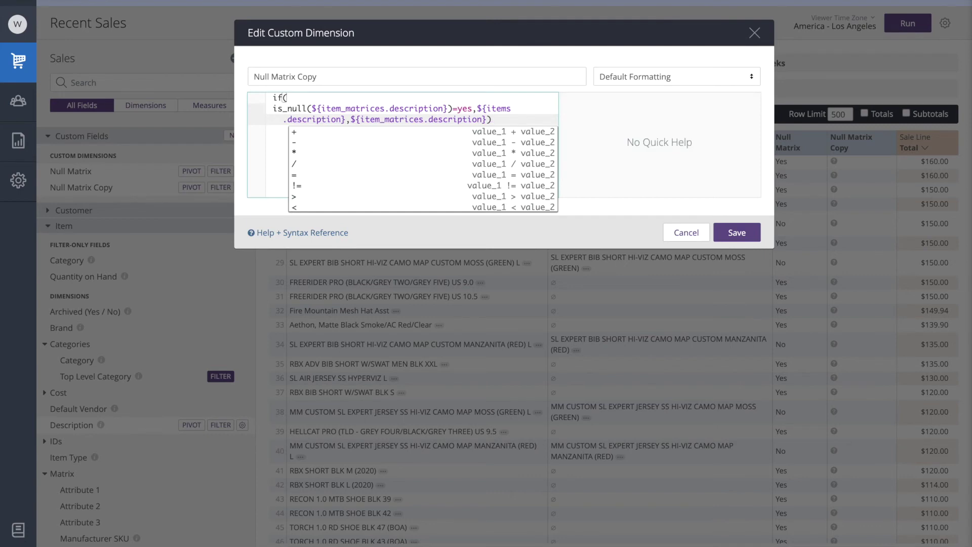
triple_click(426, 75)
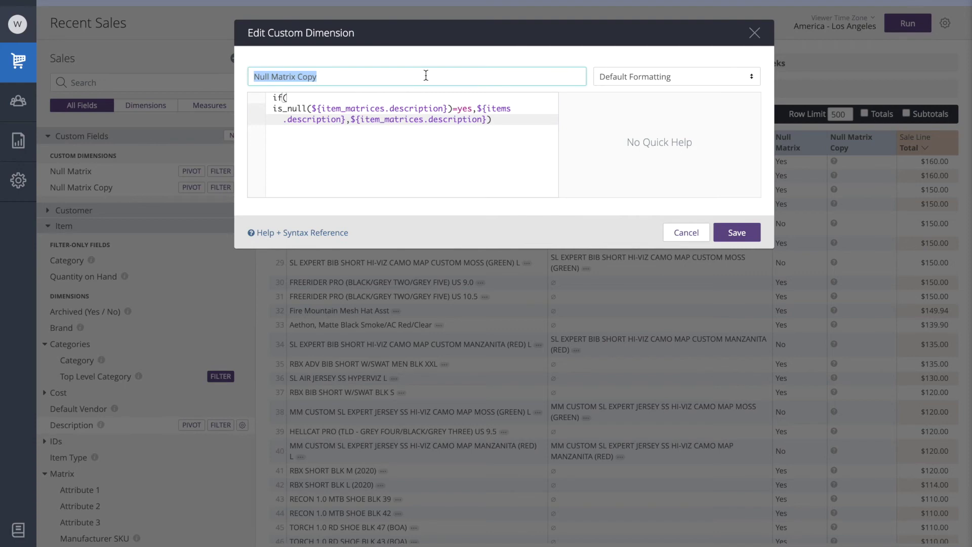
type("Matrix or")
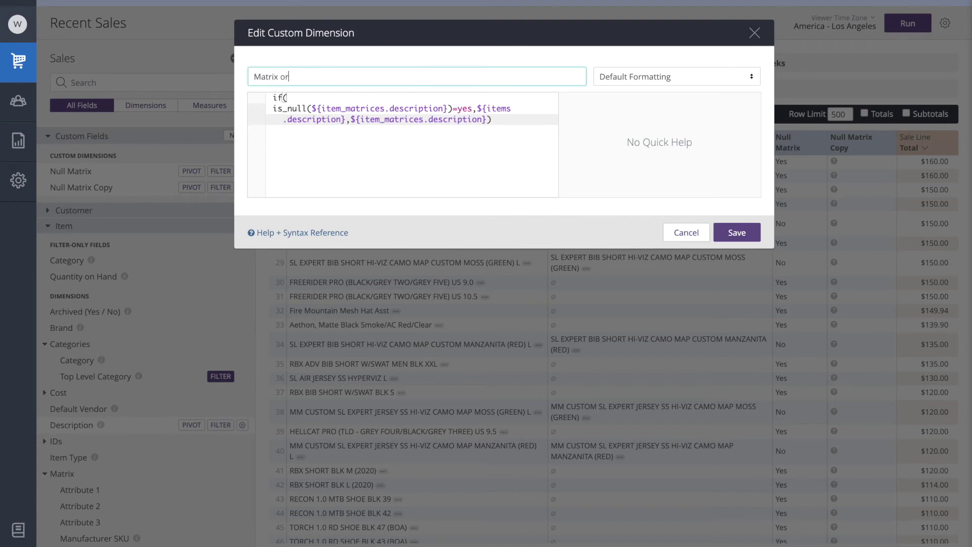
type(" Item")
left_click(743, 232)
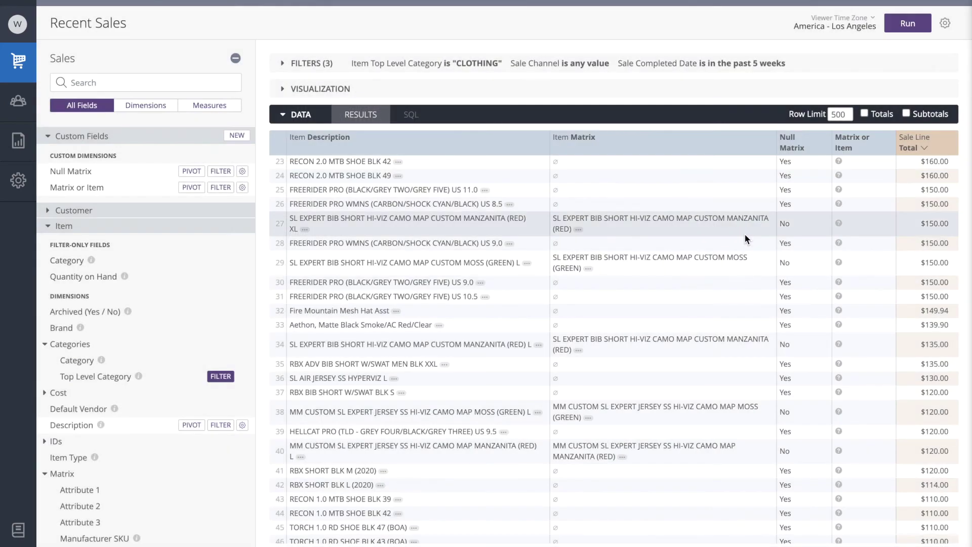
Rerun the report so the Matrix or Item column fills with descriptions
left_click(915, 25)
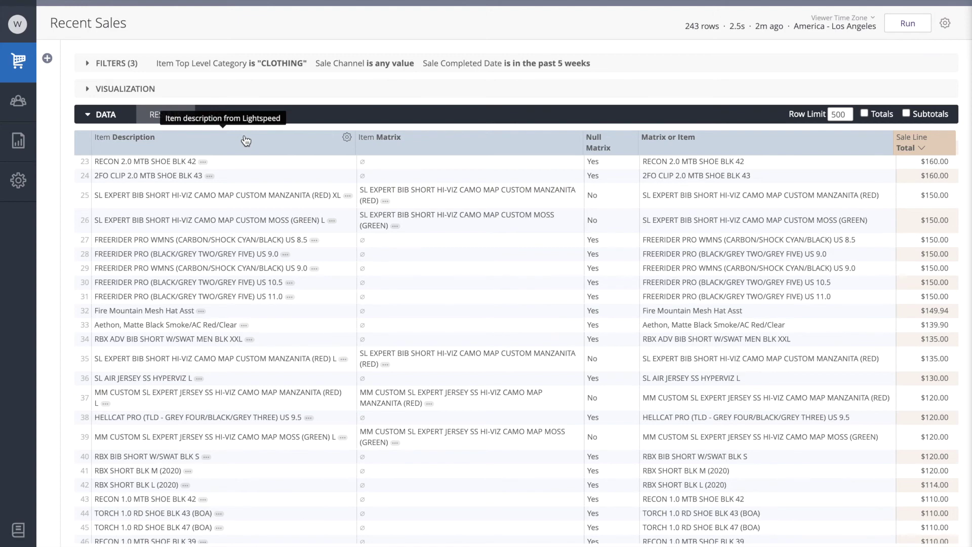
left_click(346, 138)
Remove the Item Description, Item Matrix and Null Matrix columns and rerun to 222 rows
left_click(324, 155)
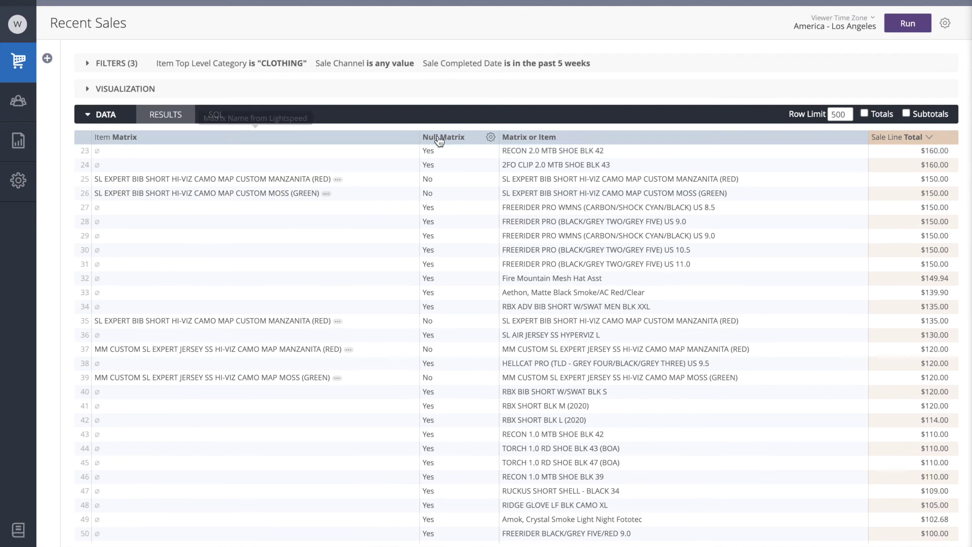
left_click(410, 137)
left_click(381, 154)
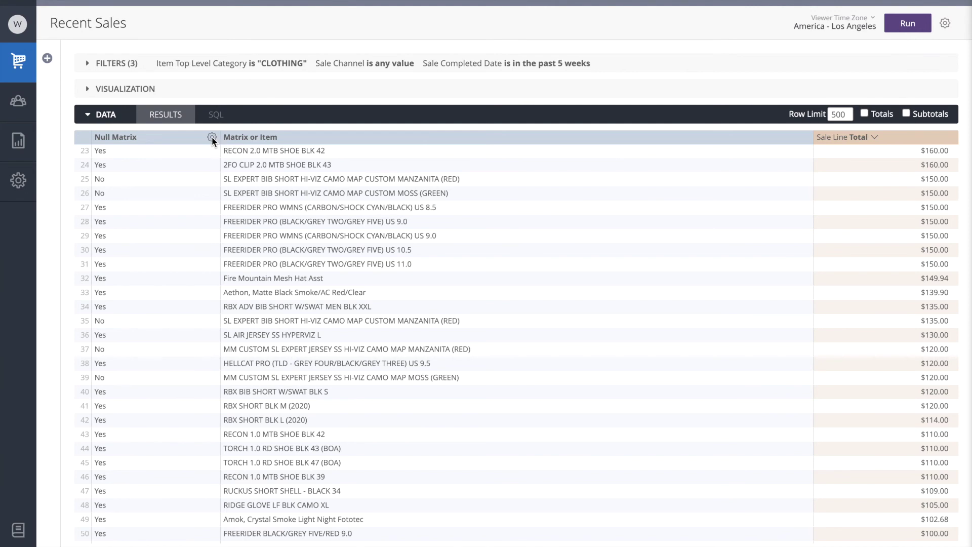
left_click(211, 137)
left_click(230, 155)
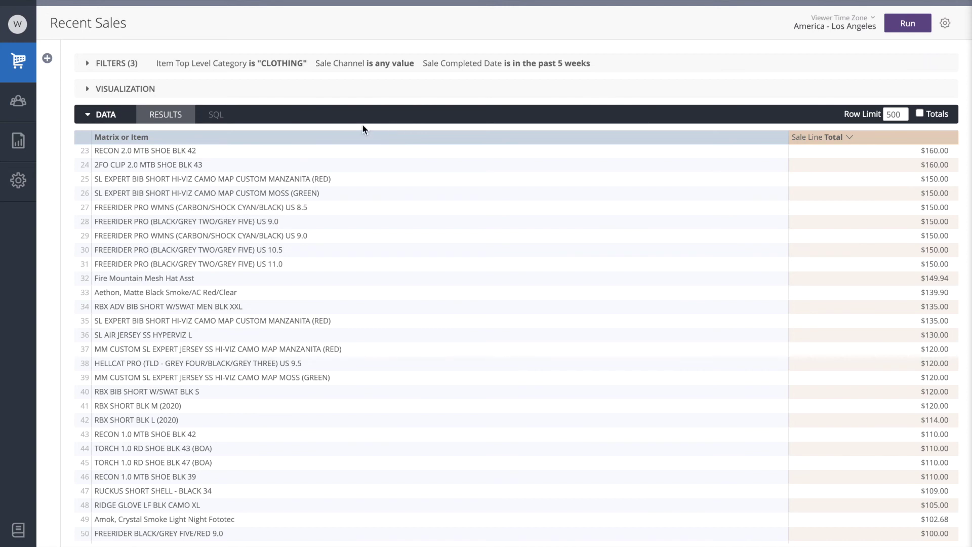
left_click(904, 23)
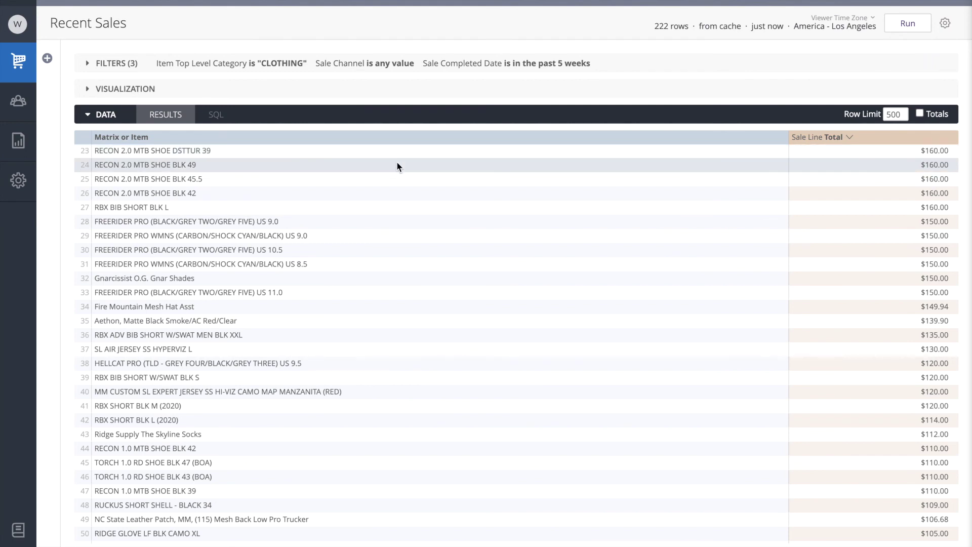
Duplicate the Matrix or Item custom dimension and open Matrix or Item Copy for editing
left_click(49, 60)
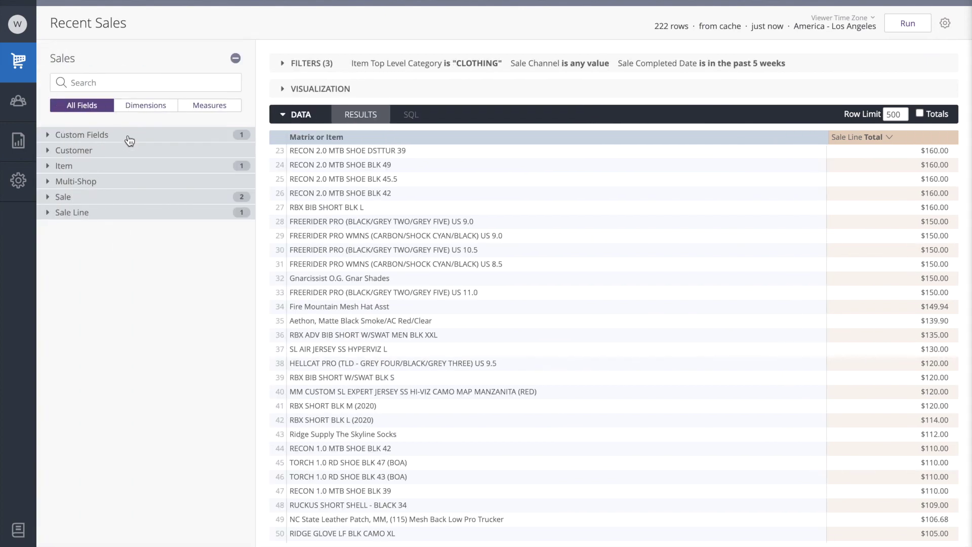
left_click(130, 141)
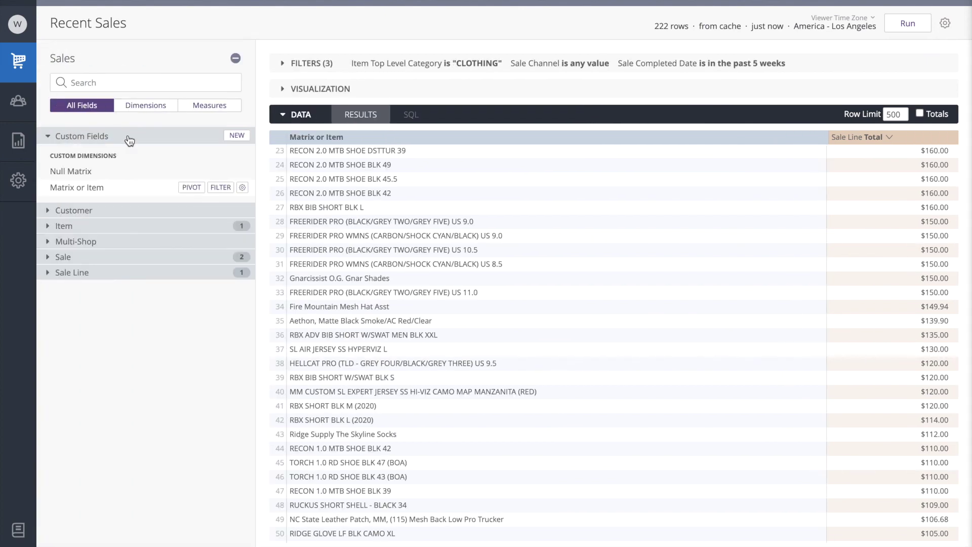
left_click(242, 188)
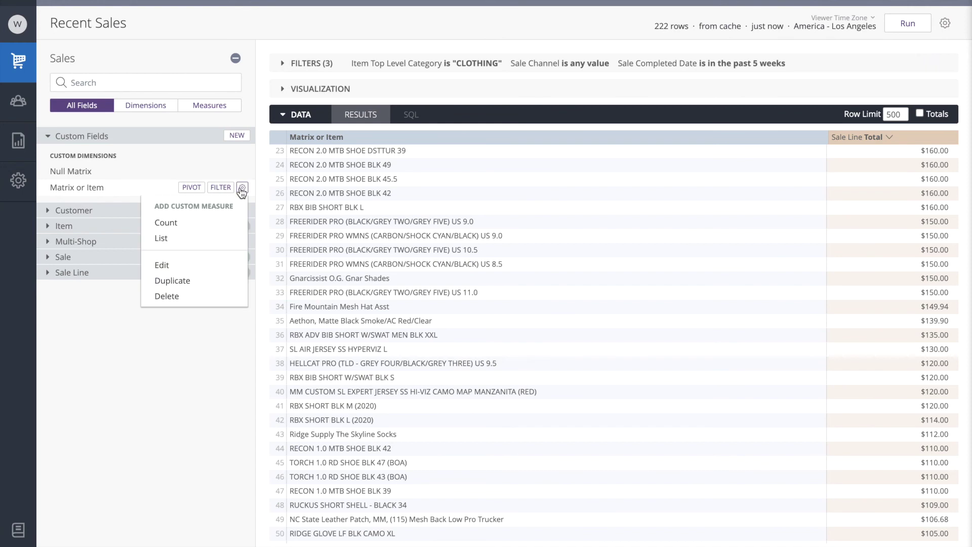
left_click(193, 279)
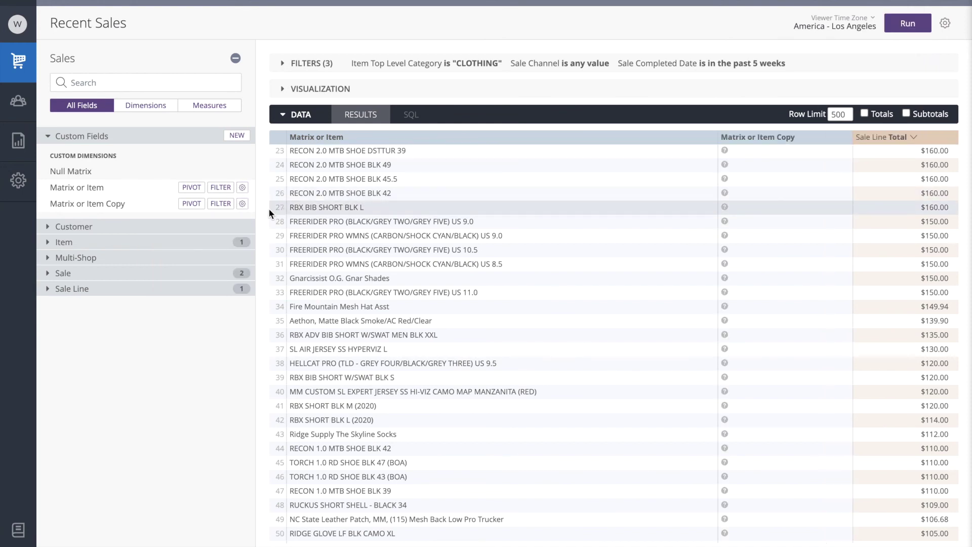
left_click(242, 204)
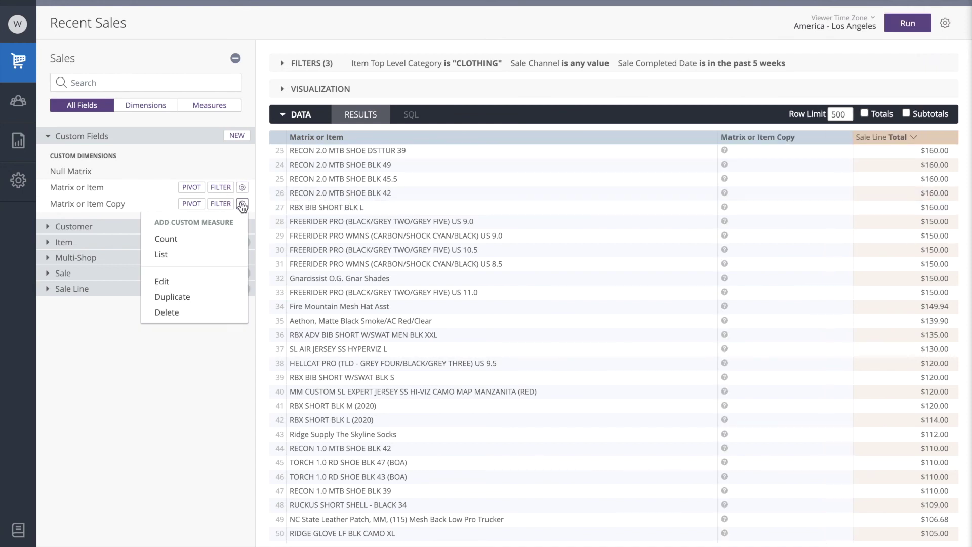
left_click(183, 282)
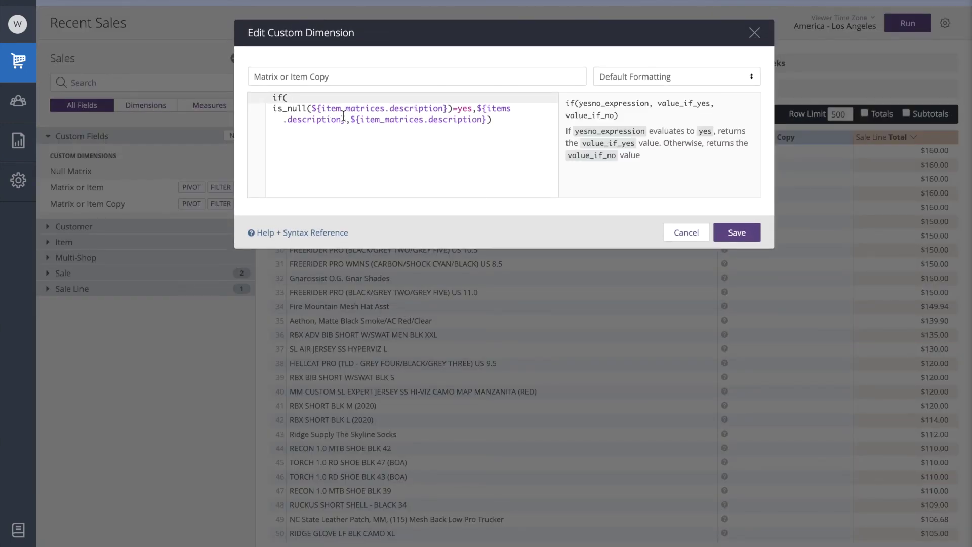
Replace the if() results with "Description" and "Matrix", rename it 'Matrix or Item?' and save
left_click_drag(345, 120, 476, 109)
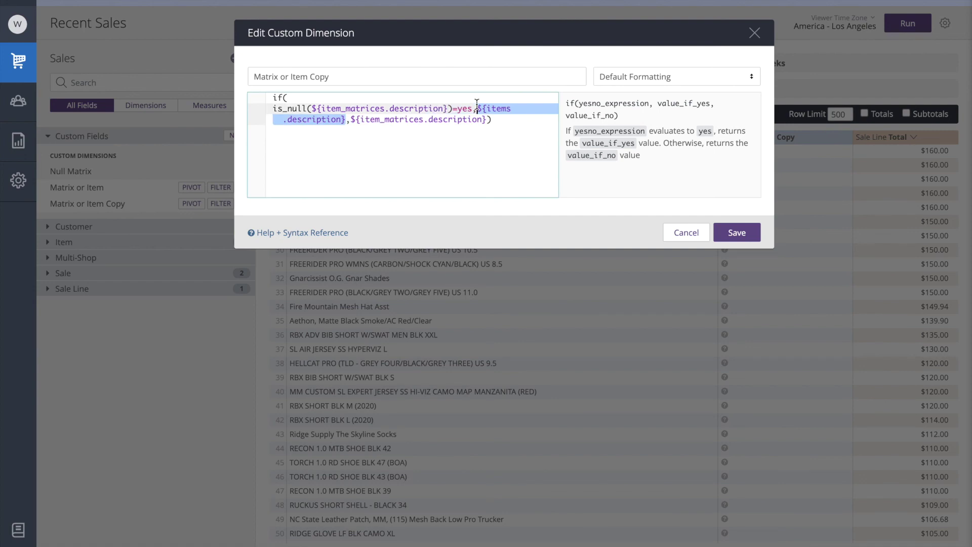
type("\"\"")
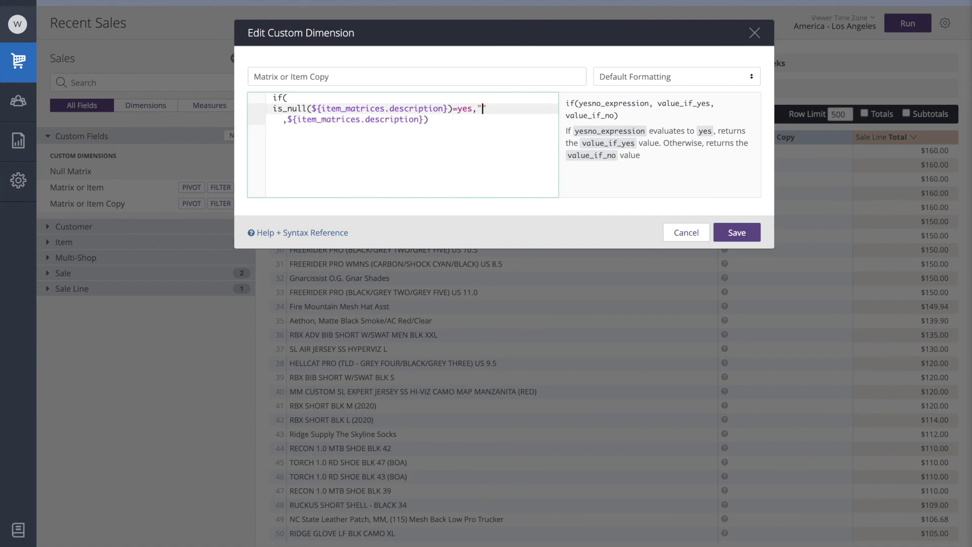
type("Description")
left_click(424, 120)
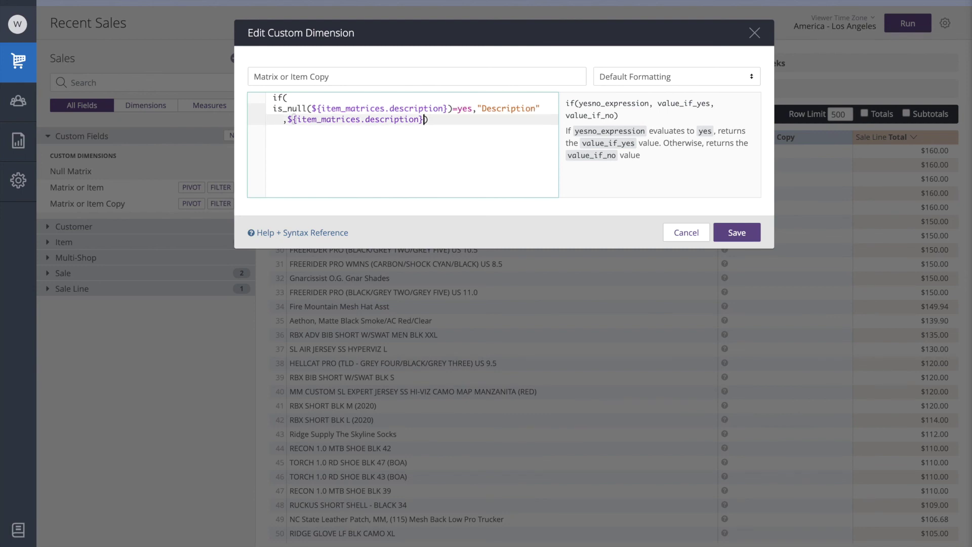
left_click_drag(287, 119, 424, 118)
type("\",\"")
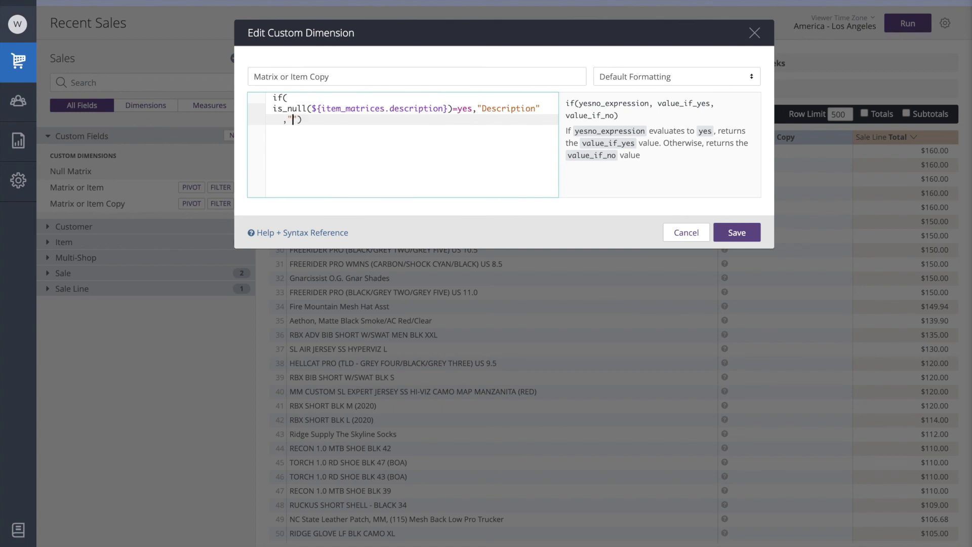
type("Matrix")
left_click(385, 77)
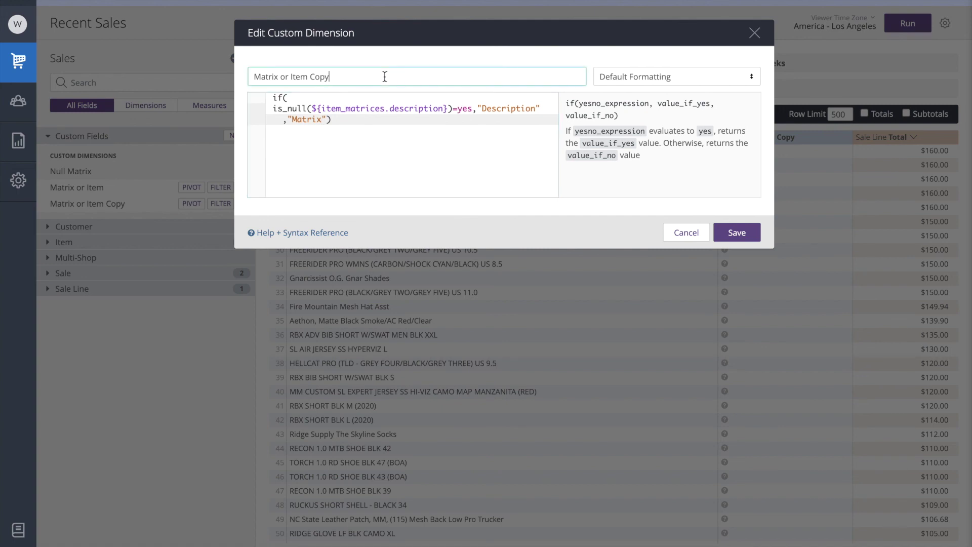
key("BackSpace")
key("BackSpace")
key("BackSpace")
key("BackSpace")
key("BackSpace")
type("?")
left_click(735, 233)
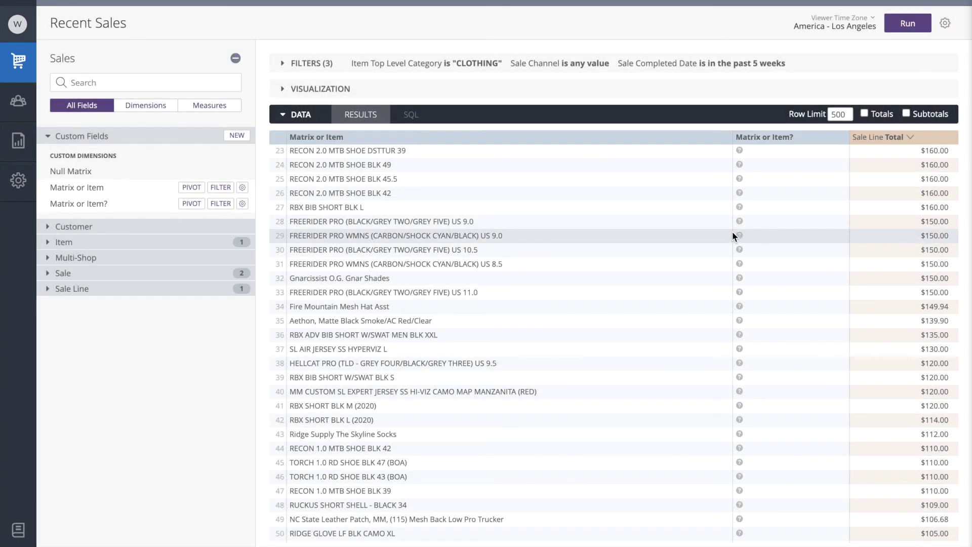
Rerun the report so each row shows Description or Matrix in the Matrix or Item? column
left_click(907, 24)
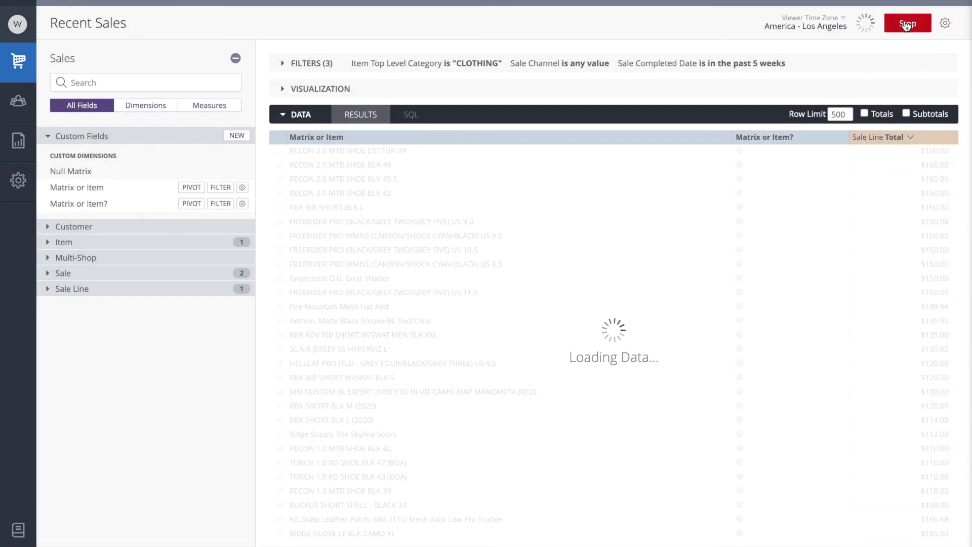